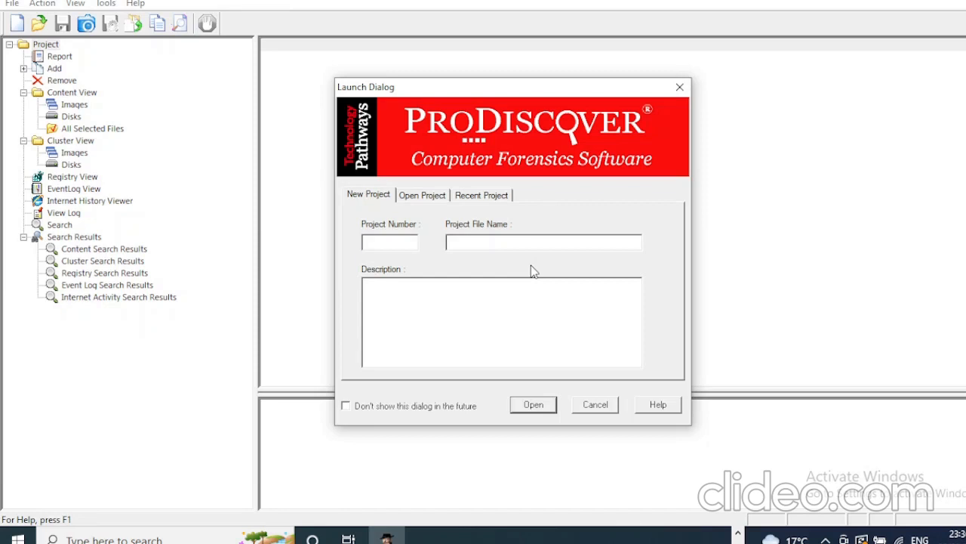
# Create project number 008 with file name 'Evidence 1' and description 'Evidence 1'.
pyautogui.click(393, 243)
pyautogui.write('008')
pyautogui.click(467, 242)
pyautogui.write('Evidence 1')
pyautogui.click(400, 291)
pyautogui.write('Evidence 1')
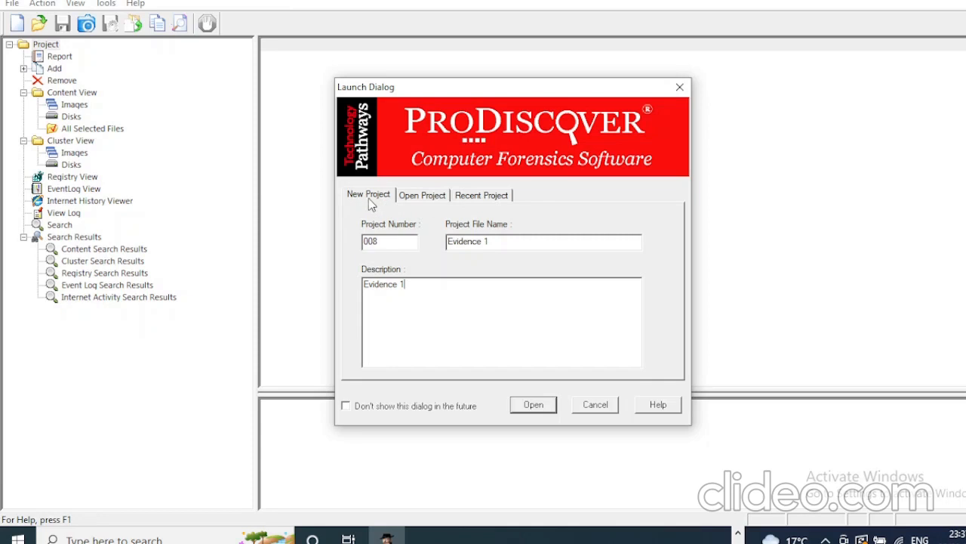
pyautogui.click(534, 405)
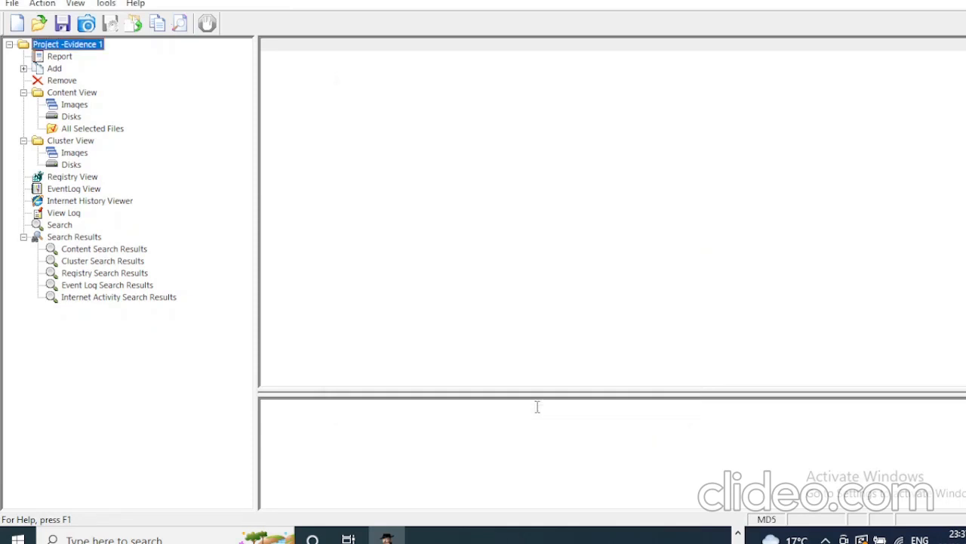
# From Add in the project tree, choose Capture & Add Image for source drive D:\.
pyautogui.click(87, 25)
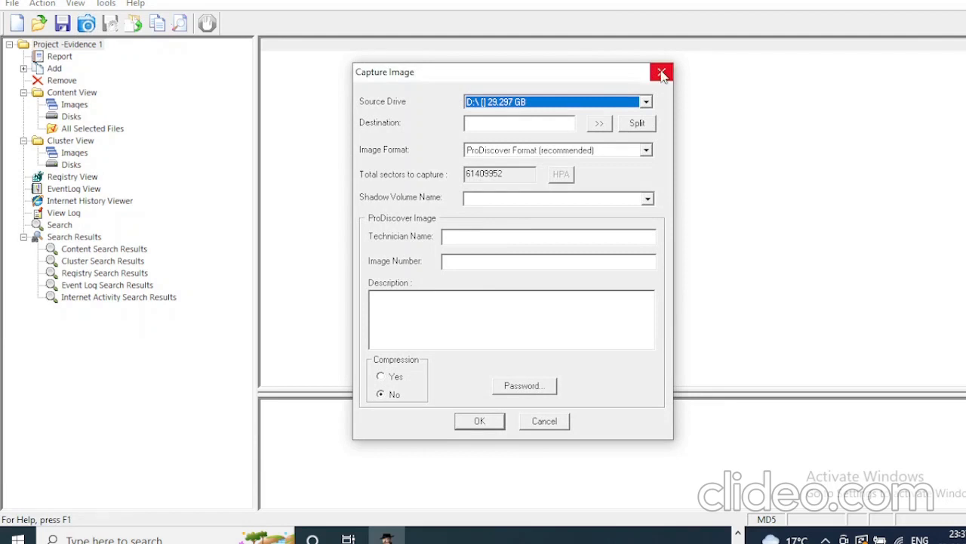
pyautogui.click(662, 73)
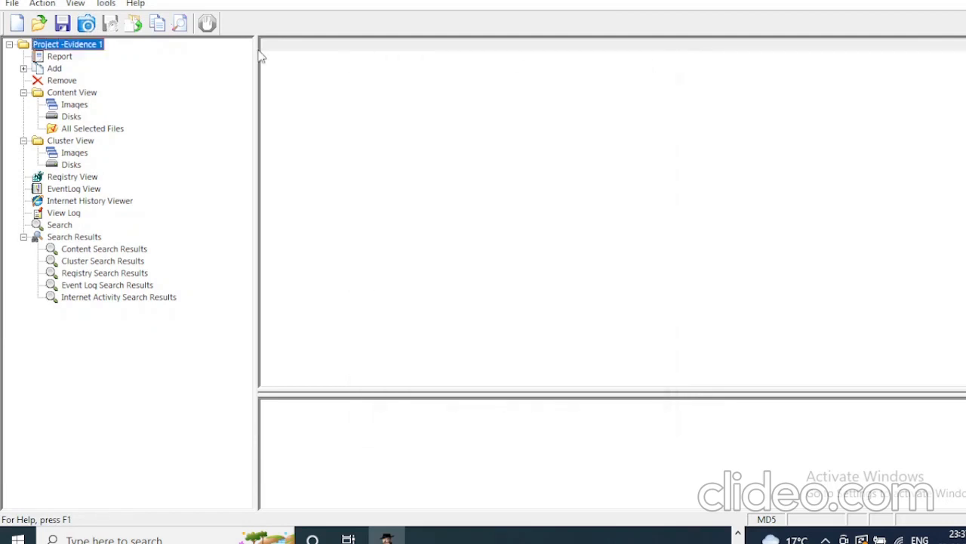
pyautogui.click(35, 6)
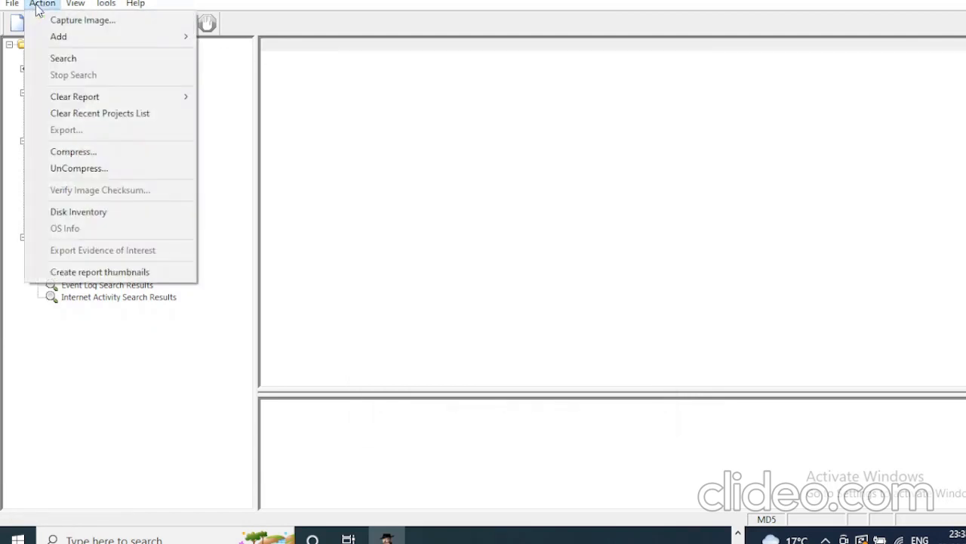
pyautogui.click(274, 83)
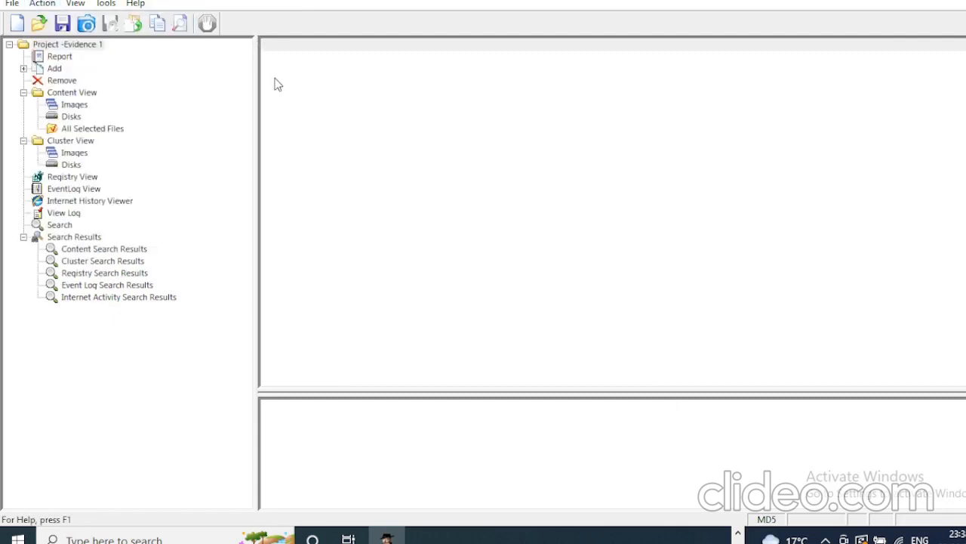
pyautogui.click(24, 76)
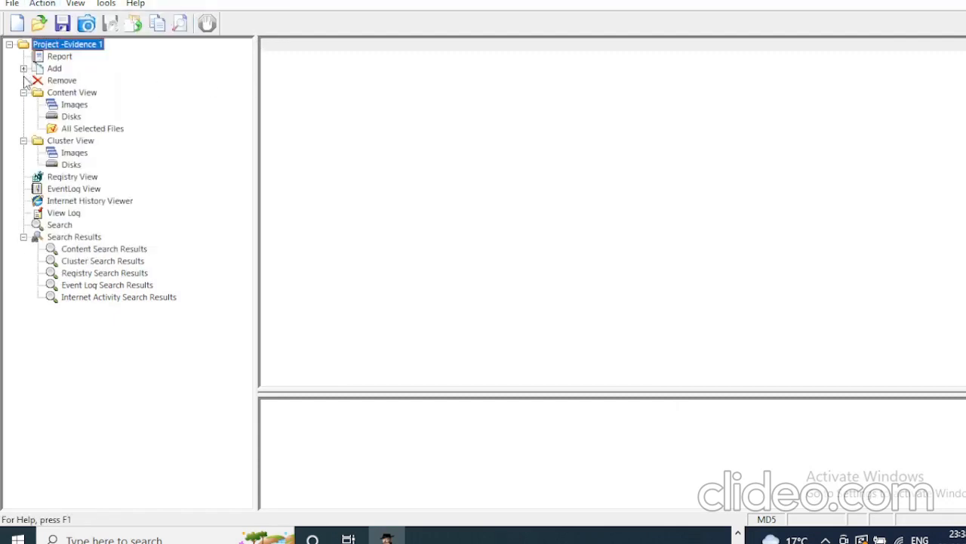
pyautogui.click(23, 69)
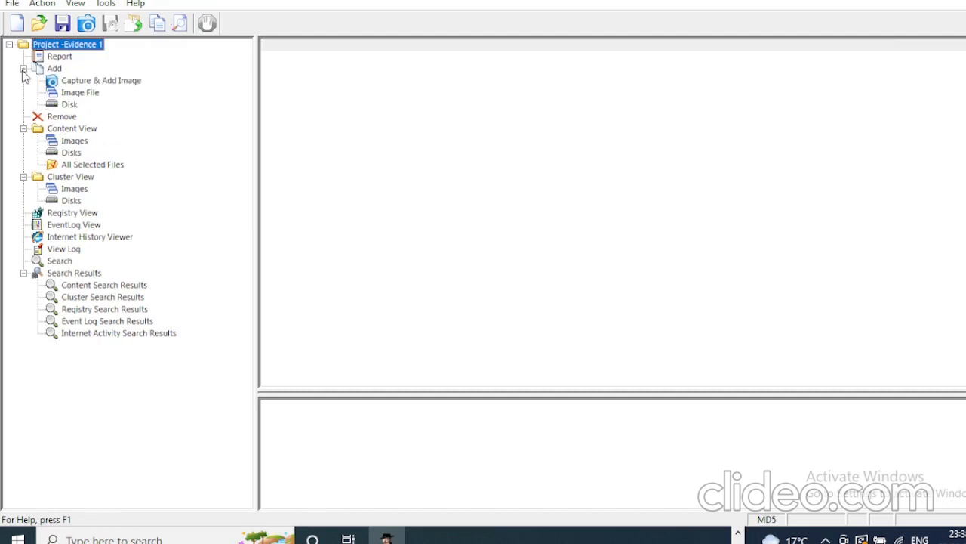
pyautogui.click(77, 81)
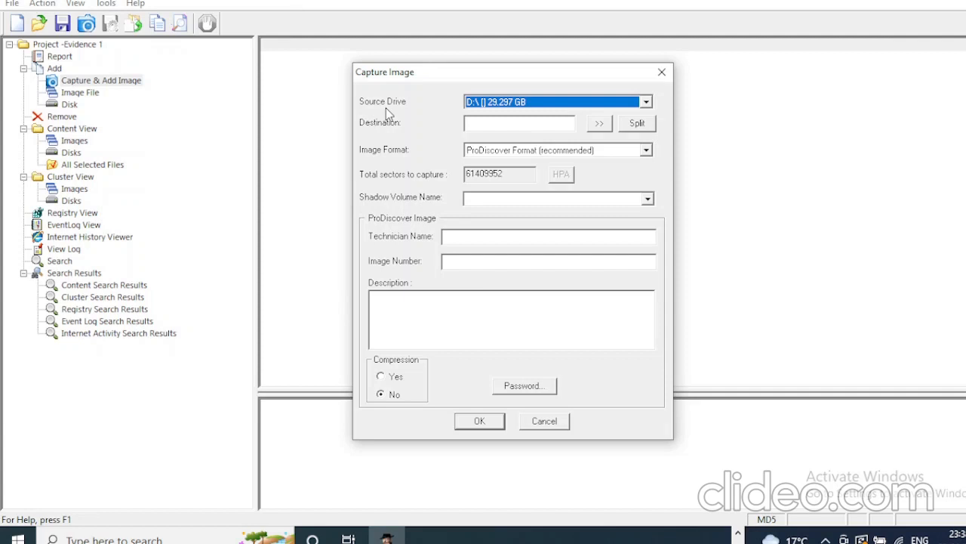
# Set the image destination to the local path E:\Evidence 1.eve.
pyautogui.click(503, 124)
pyautogui.click(602, 126)
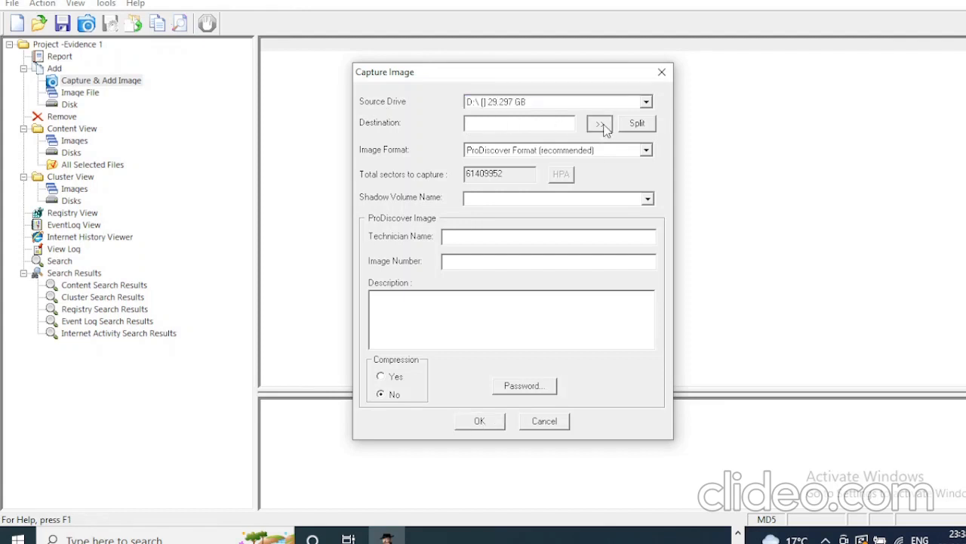
pyautogui.click(650, 134)
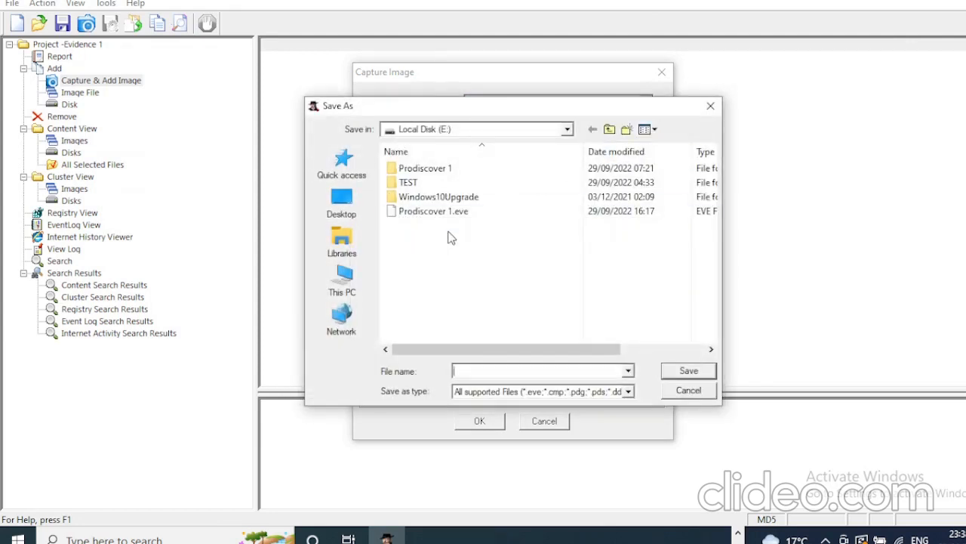
pyautogui.write('Evidence 1')
pyautogui.click(700, 370)
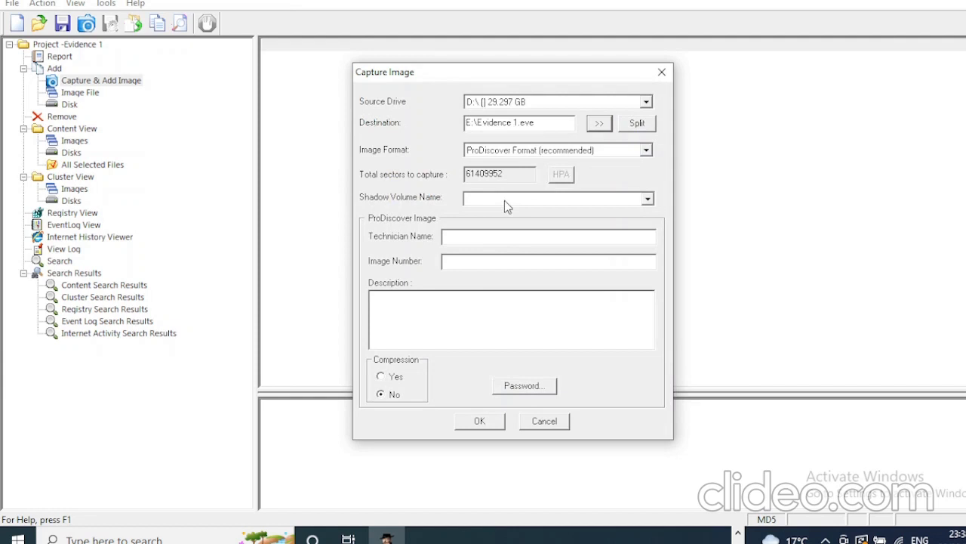
# Enter the technician's name, image number 008 and description 'Evidence' for the capture.
pyautogui.click(468, 239)
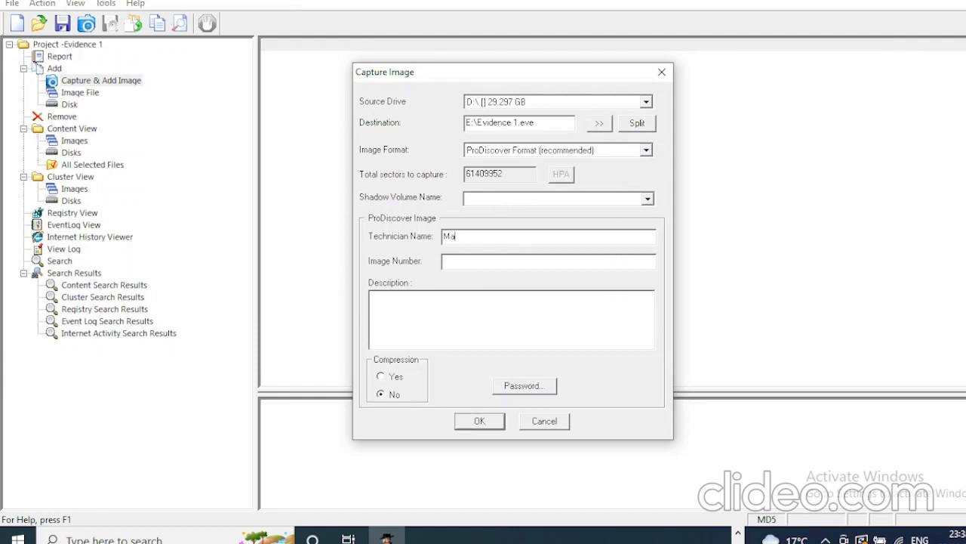
pyautogui.click(457, 260)
pyautogui.write('008')
pyautogui.click(435, 297)
pyautogui.write('Evidence 1')
pyautogui.press('BackSpace')
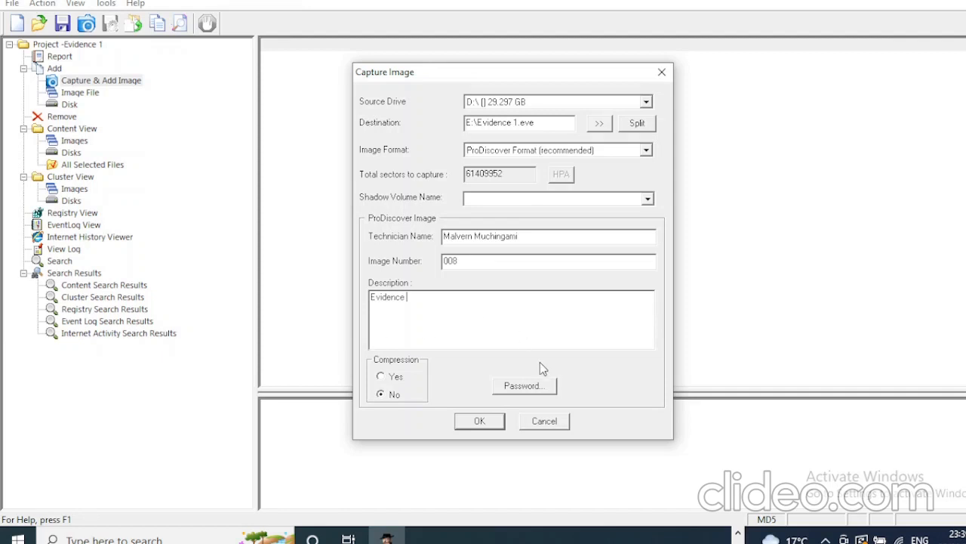
pyautogui.click(525, 386)
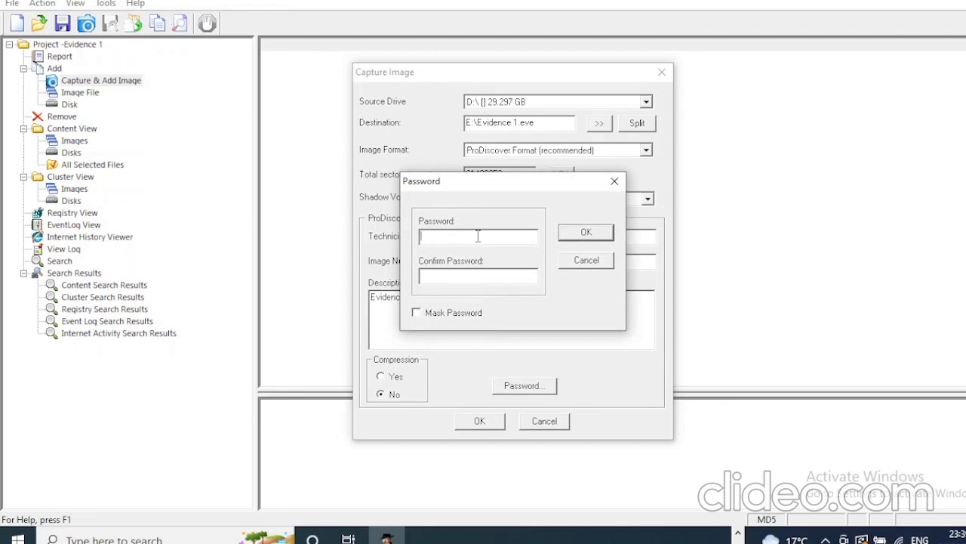
pyautogui.click(614, 183)
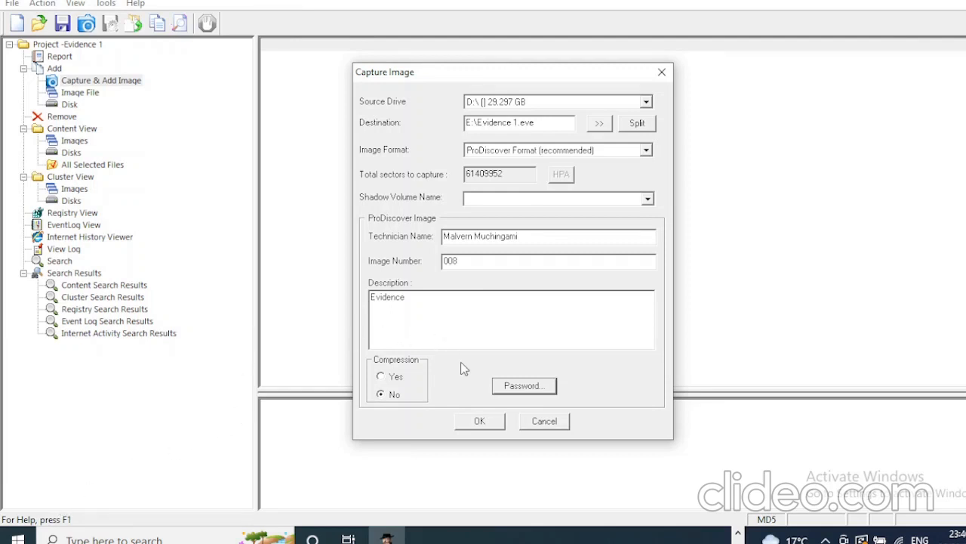
# Capture all 61440000 sectors of D: into Evidence 1.eve and acknowledge completion.
pyautogui.click(480, 421)
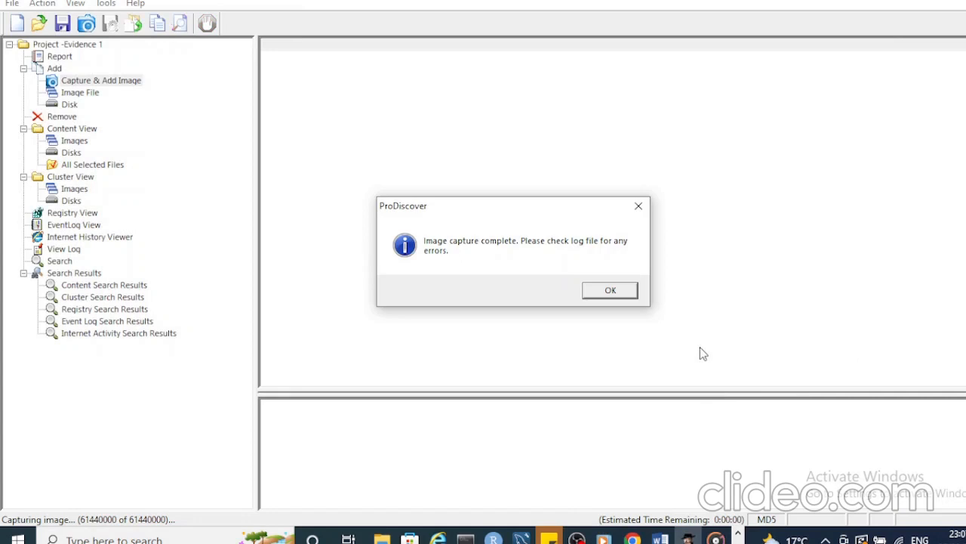
pyautogui.click(612, 293)
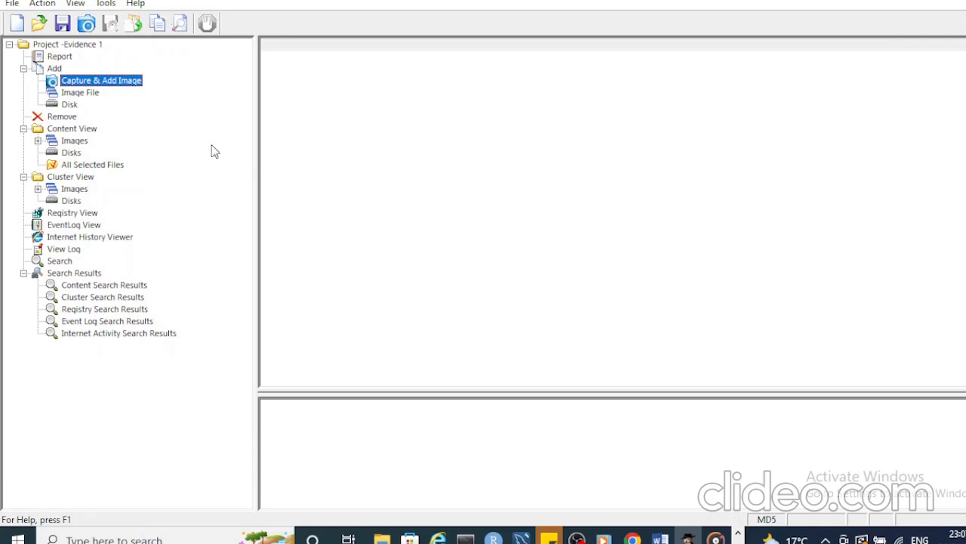
# Open F:\Evidence 1.eve under Content View Images to list its 19 folders and 66 files.
pyautogui.click(38, 141)
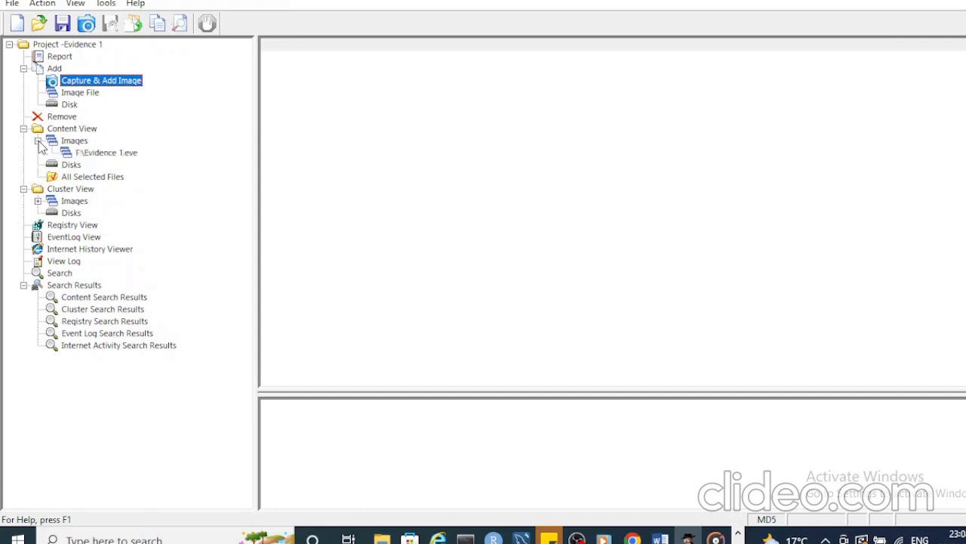
pyautogui.click(99, 154)
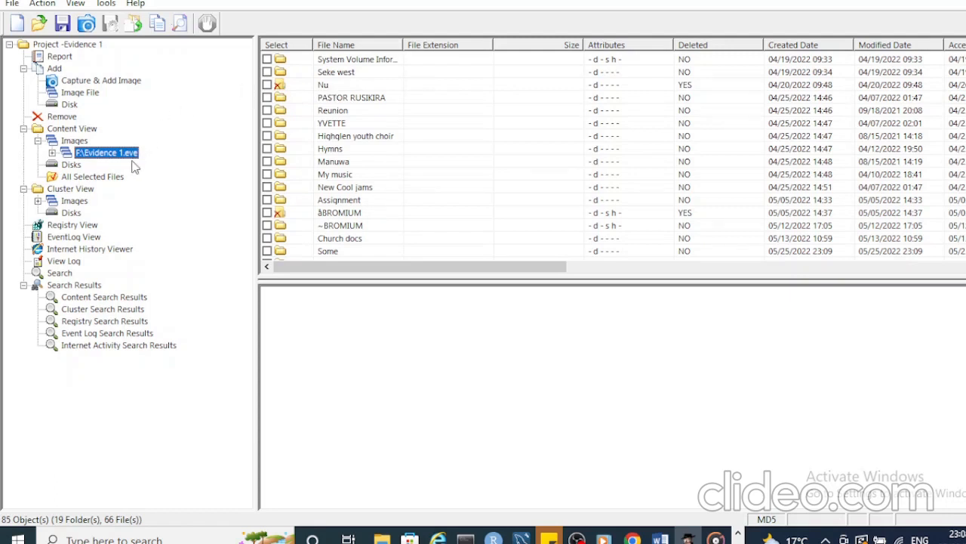
# Tick the deleted folder Nu with comment 'recovered', declining recursive selection of its contents.
pyautogui.click(268, 85)
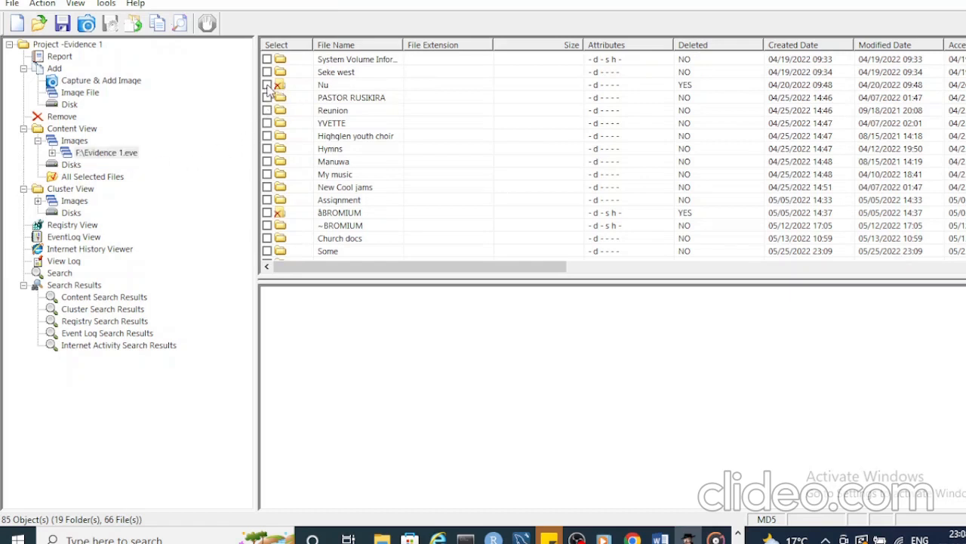
pyautogui.click(268, 86)
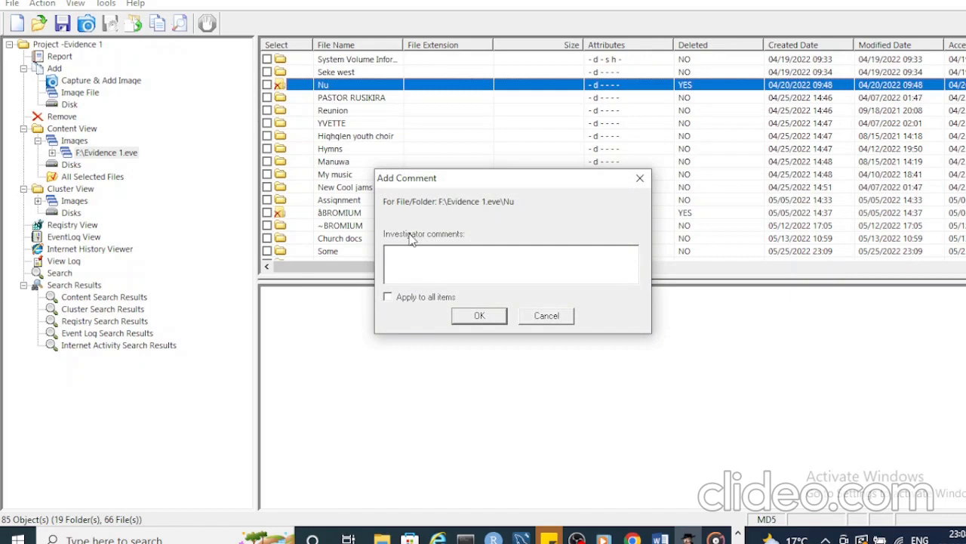
pyautogui.write('recovered')
pyautogui.click(484, 320)
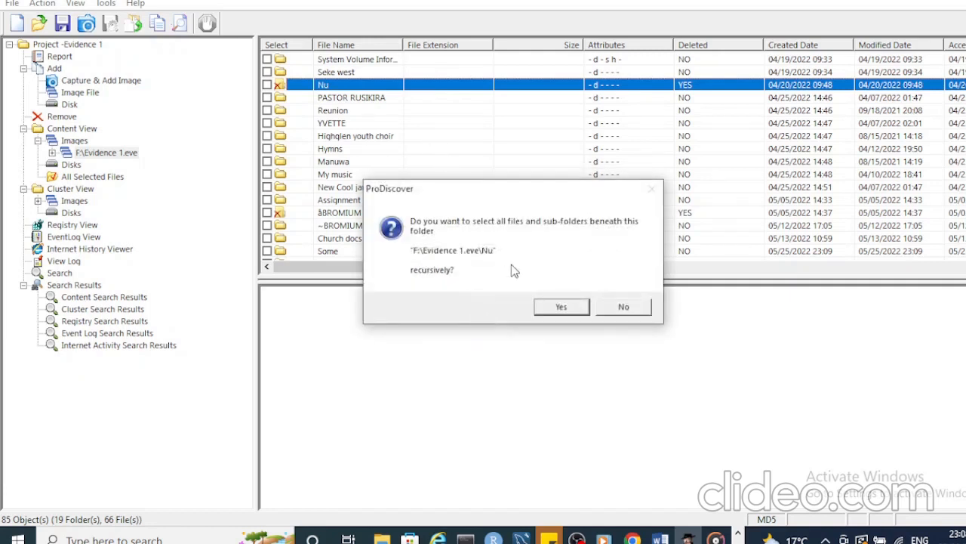
pyautogui.click(616, 308)
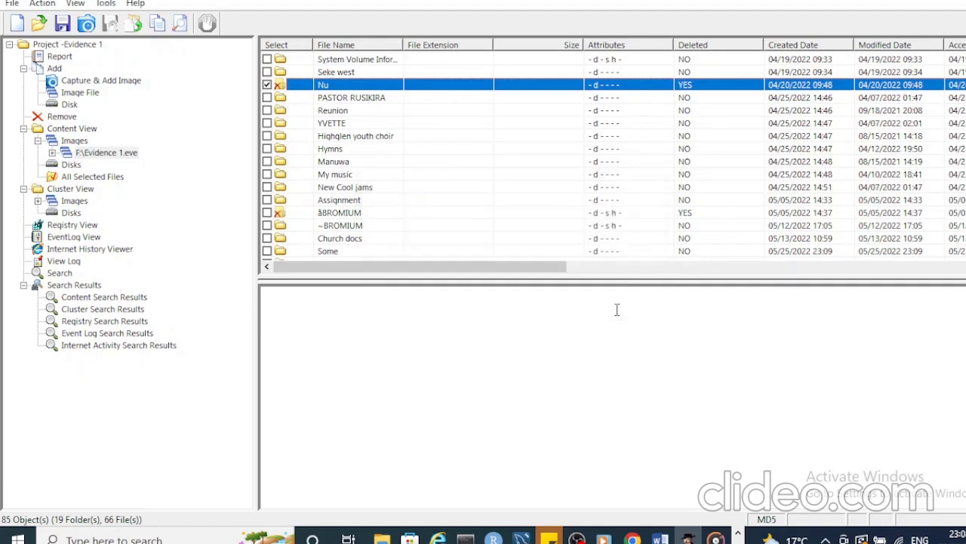
pyautogui.rightClick(294, 93)
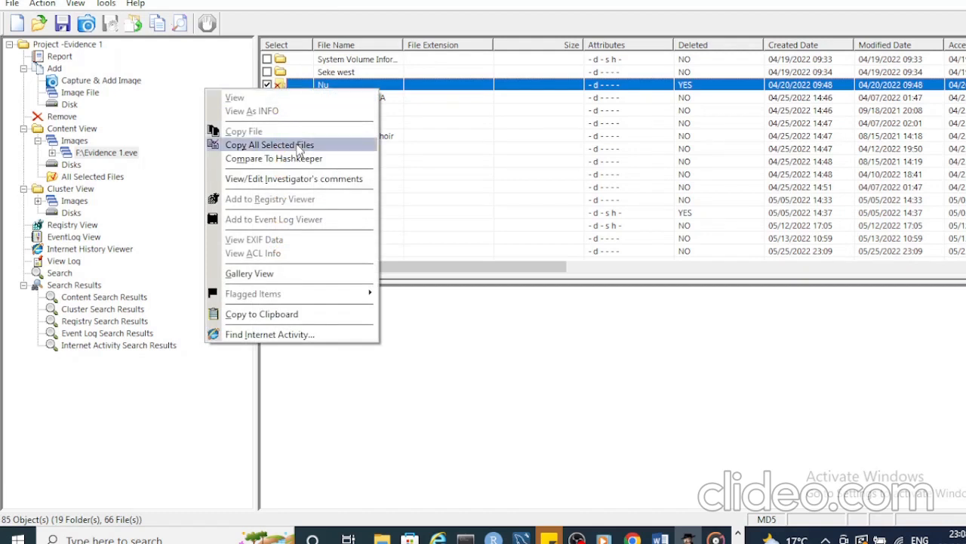
pyautogui.click(362, 89)
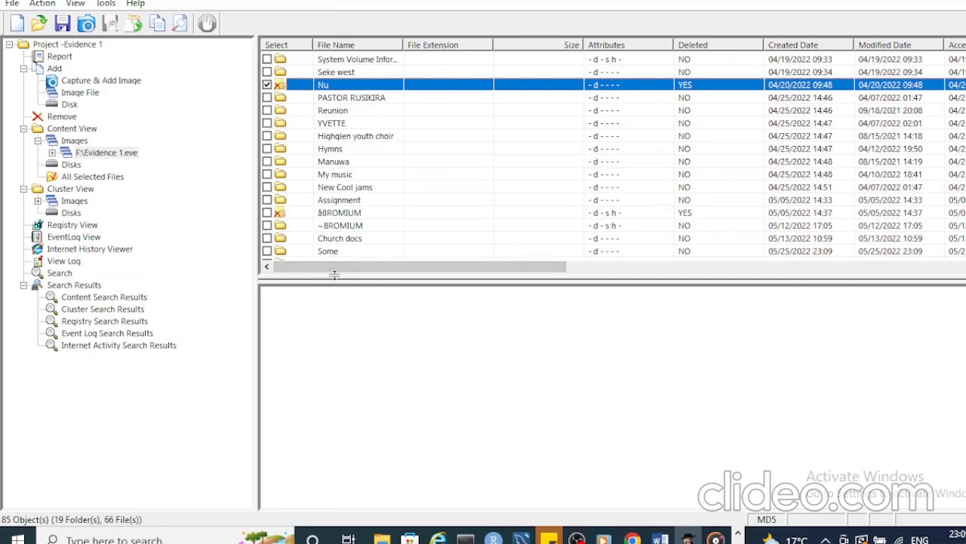
# Open F:\Evidence 1.eve under Cluster View Images to show cluster 0's FAT32 boot sector.
pyautogui.click(38, 201)
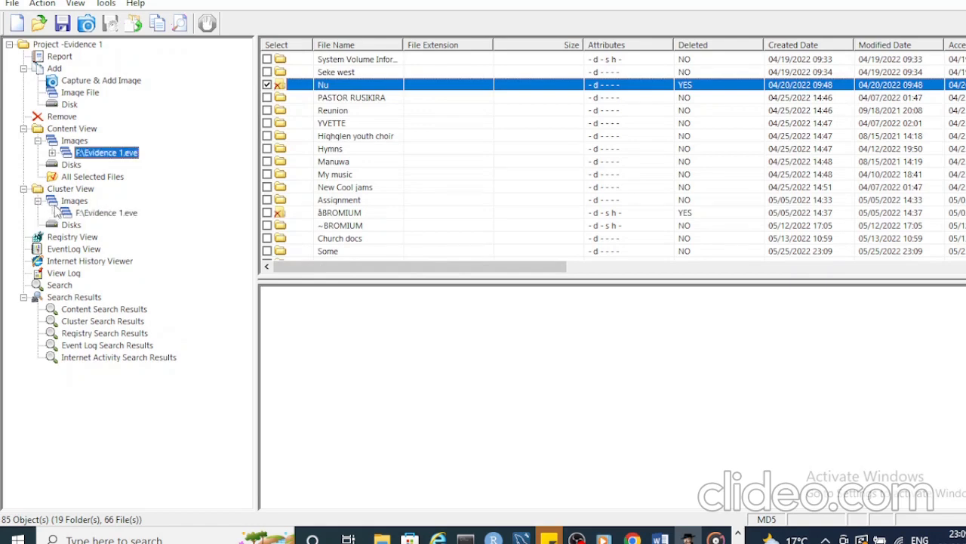
pyautogui.click(89, 215)
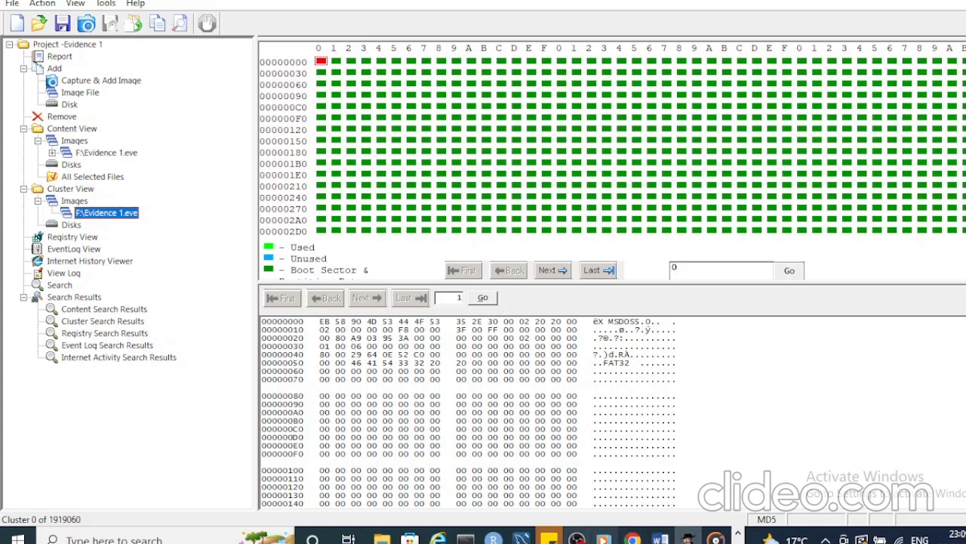
pyautogui.click(576, 539)
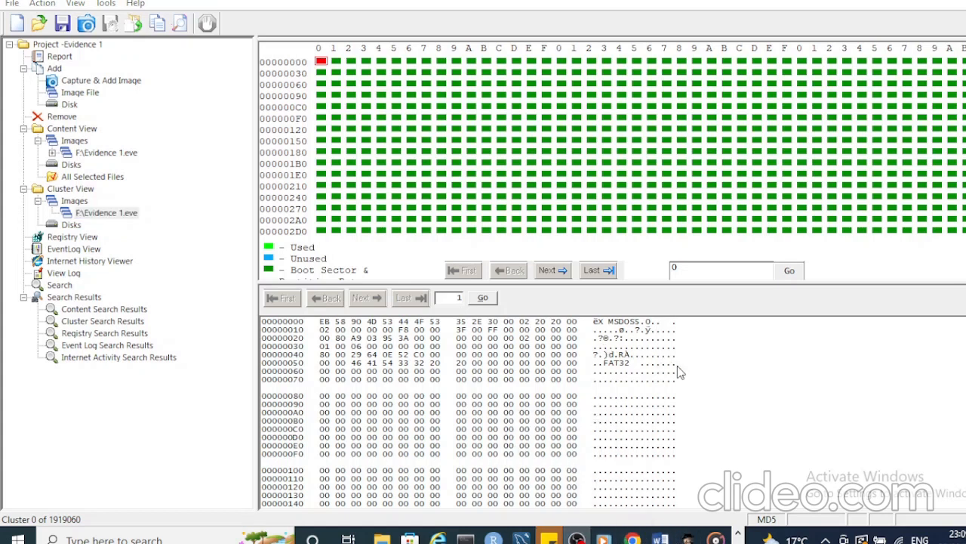